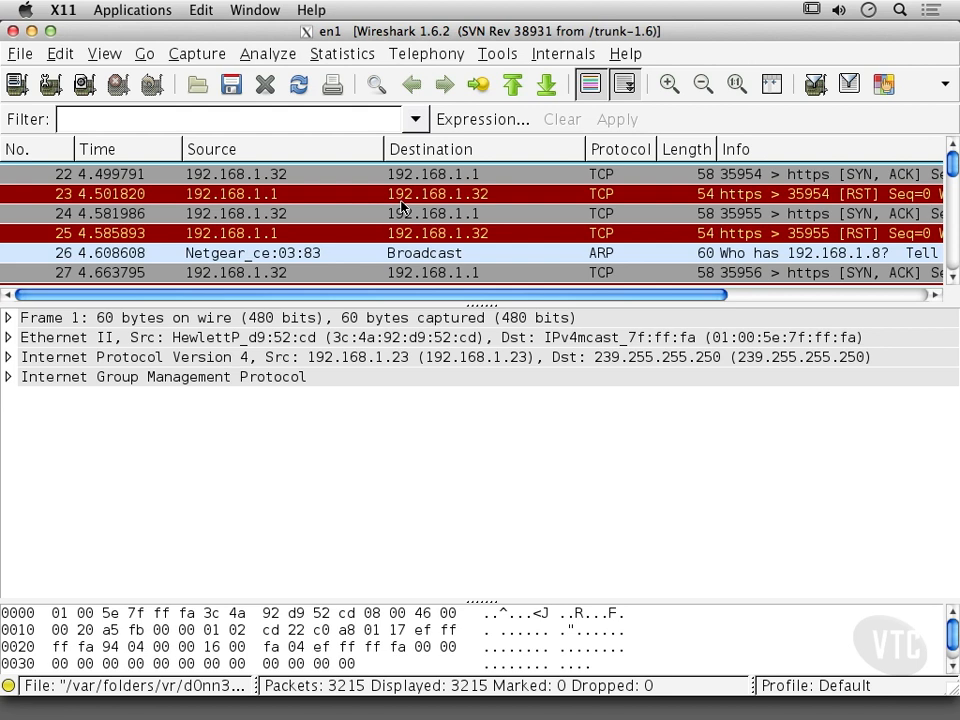
# Step: Inspect the SYN, ACK packets 22 and 24 and the RST packet 28 in the capture
pyautogui.click(229, 179)
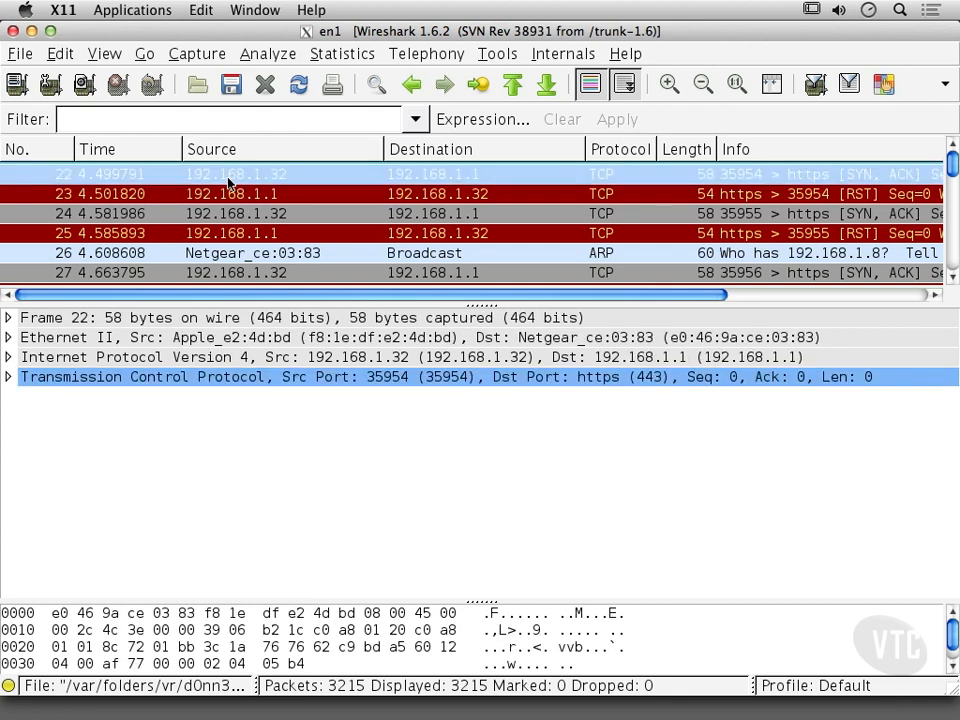
pyautogui.click(259, 212)
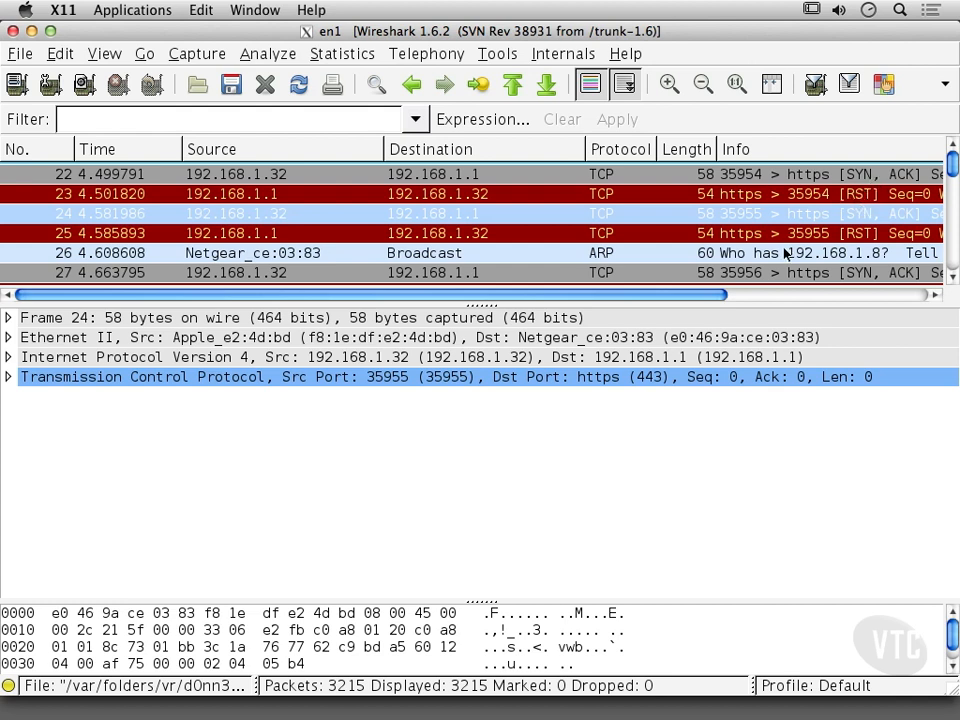
pyautogui.scroll(-5, 785, 254)
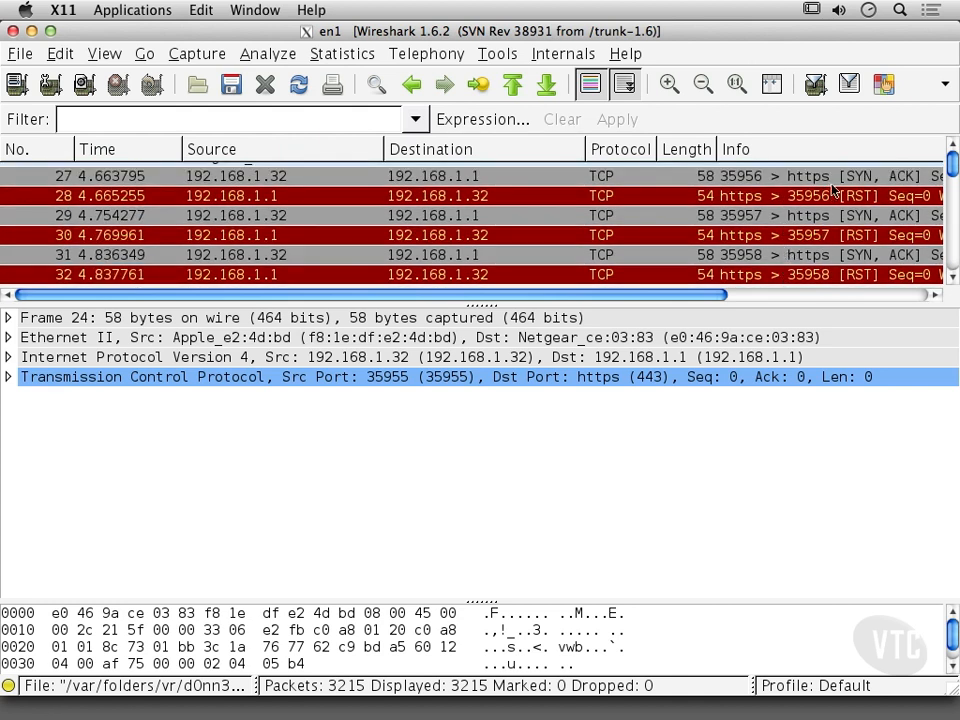
pyautogui.click(829, 195)
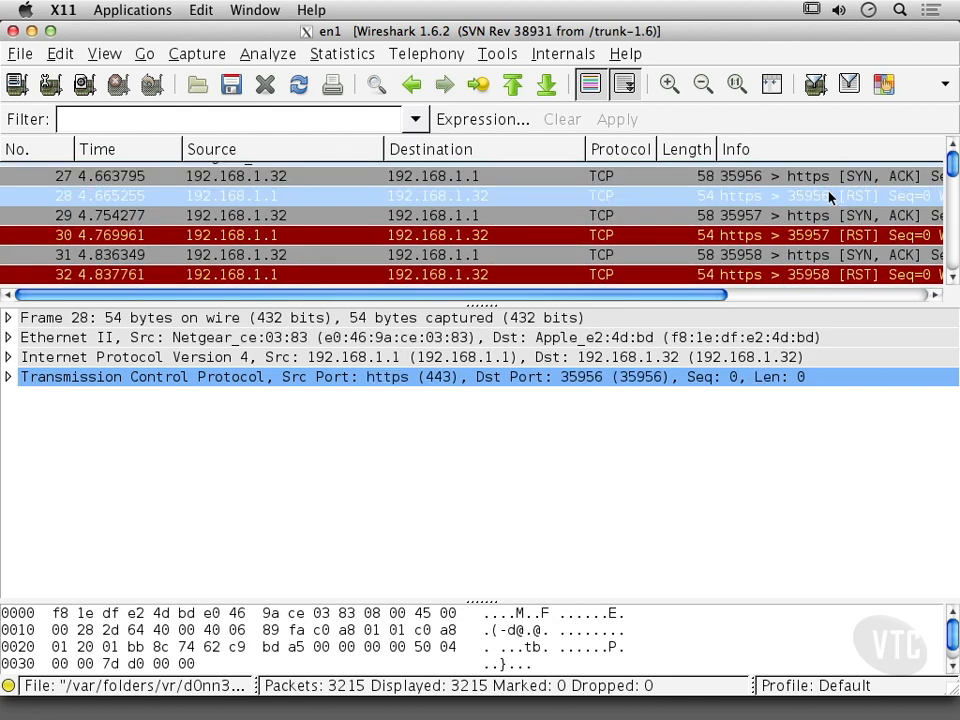
# Step: Expand the Internet Protocol Version 4 header of packet 28 and highlight its Total Length field
pyautogui.click(8, 357)
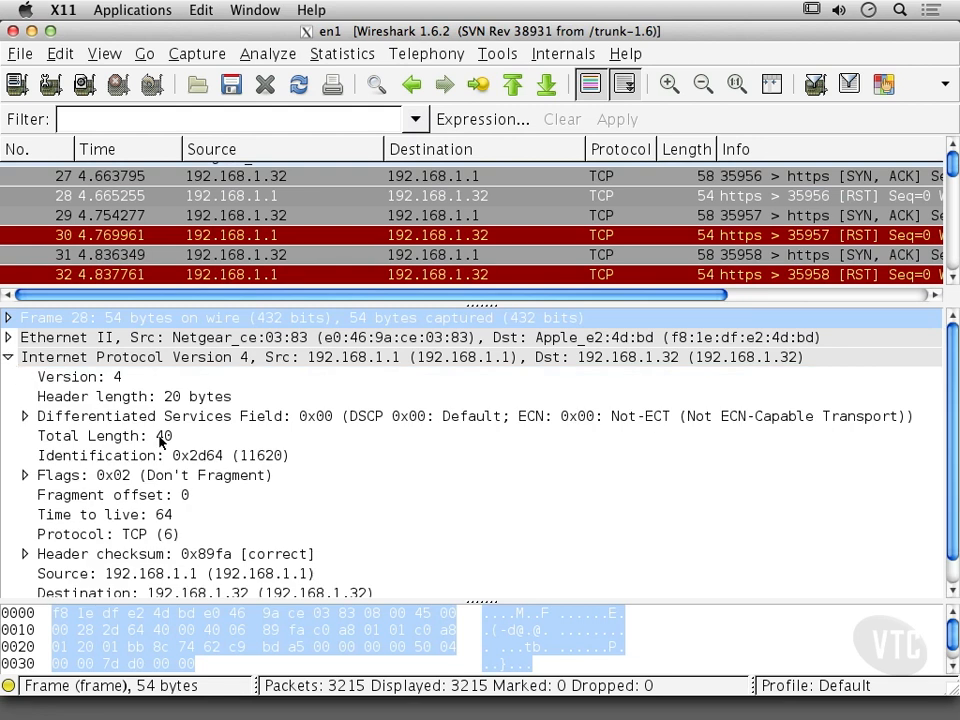
pyautogui.click(248, 458)
pyautogui.click(280, 436)
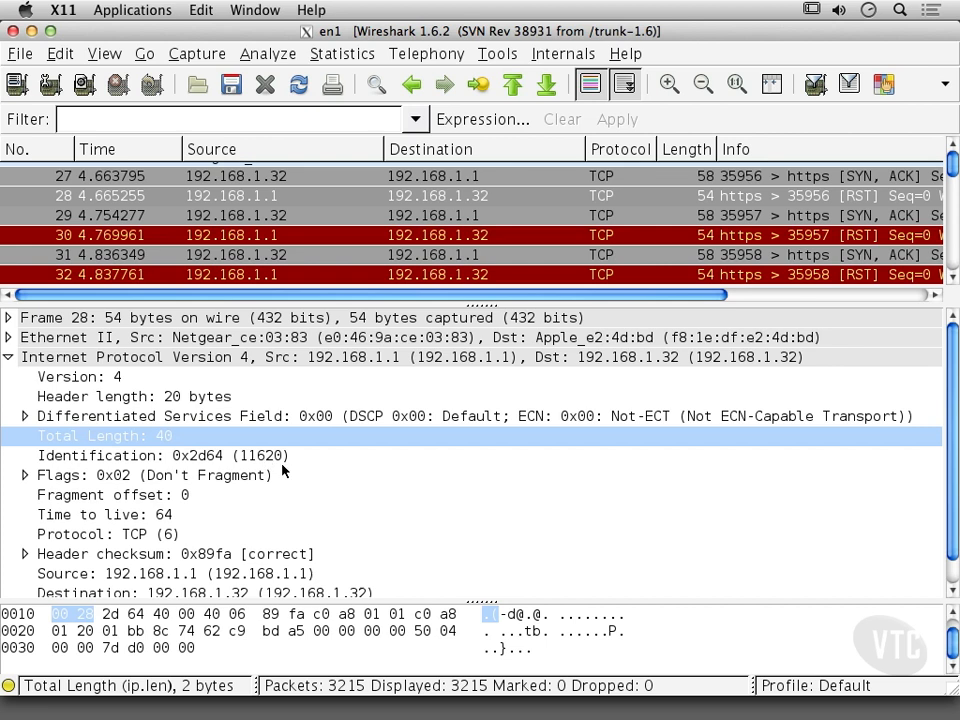
# Step: Inspect the IPv4 header details of the RST packets 30, 32 and 41 sent from 192.168.1.1 to 192.168.1.32
pyautogui.click(815, 237)
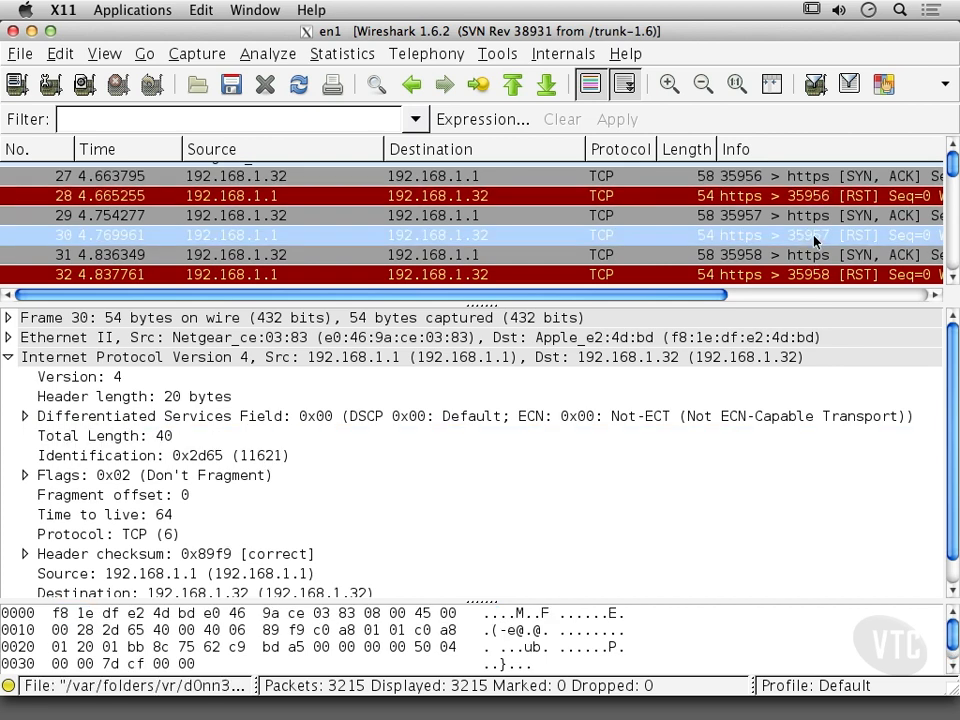
pyautogui.click(779, 275)
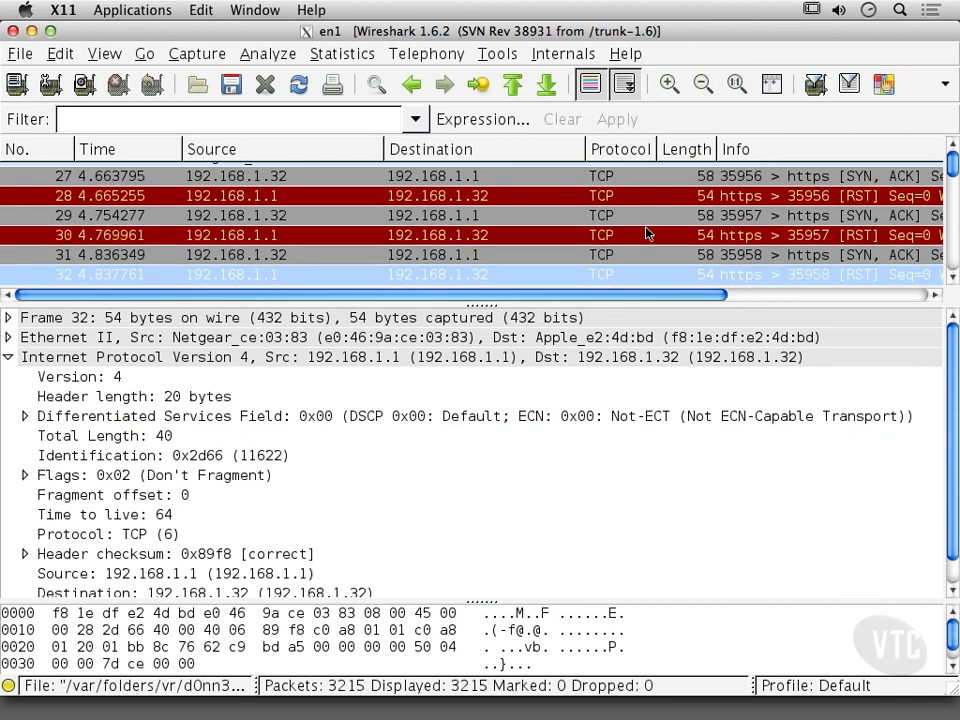
pyautogui.scroll(-1, 646, 234)
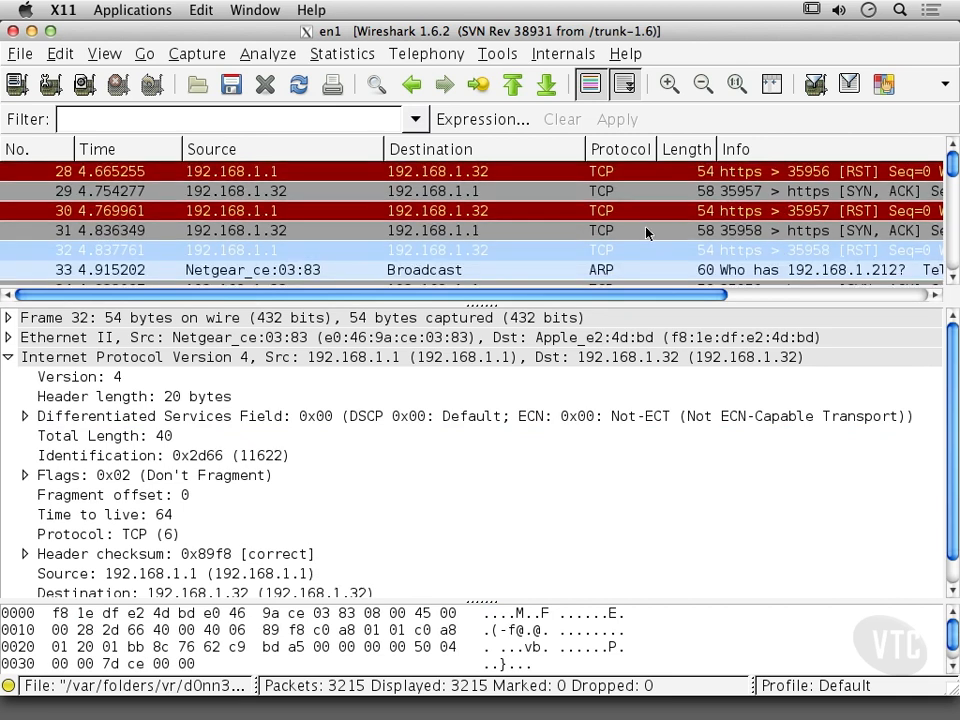
pyautogui.scroll(-3, 646, 234)
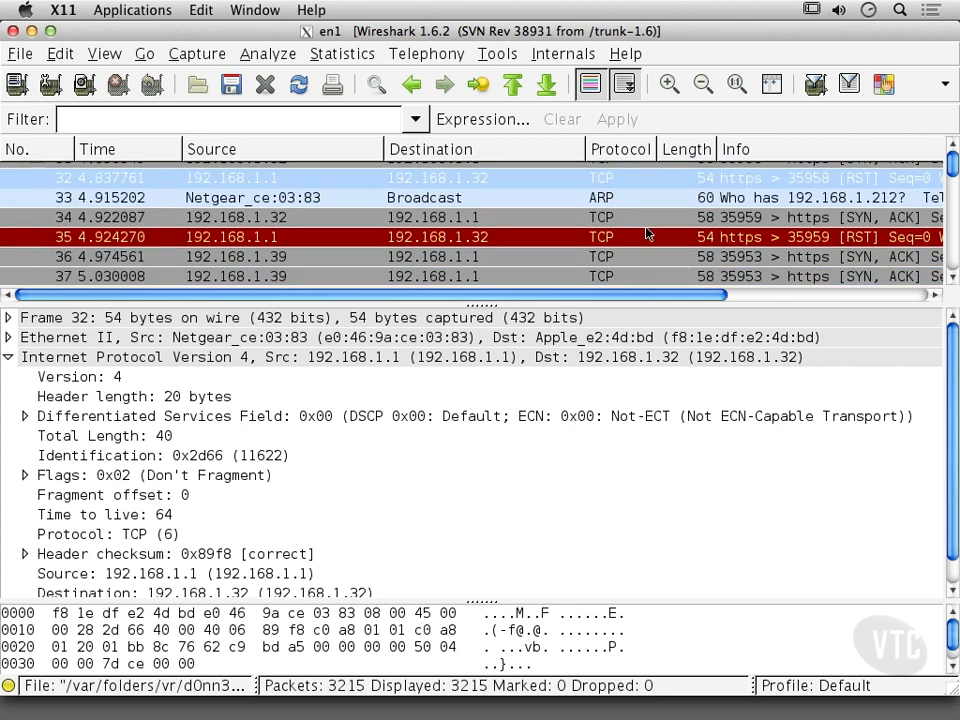
pyautogui.scroll(-1, 646, 234)
pyautogui.scroll(-5, 646, 234)
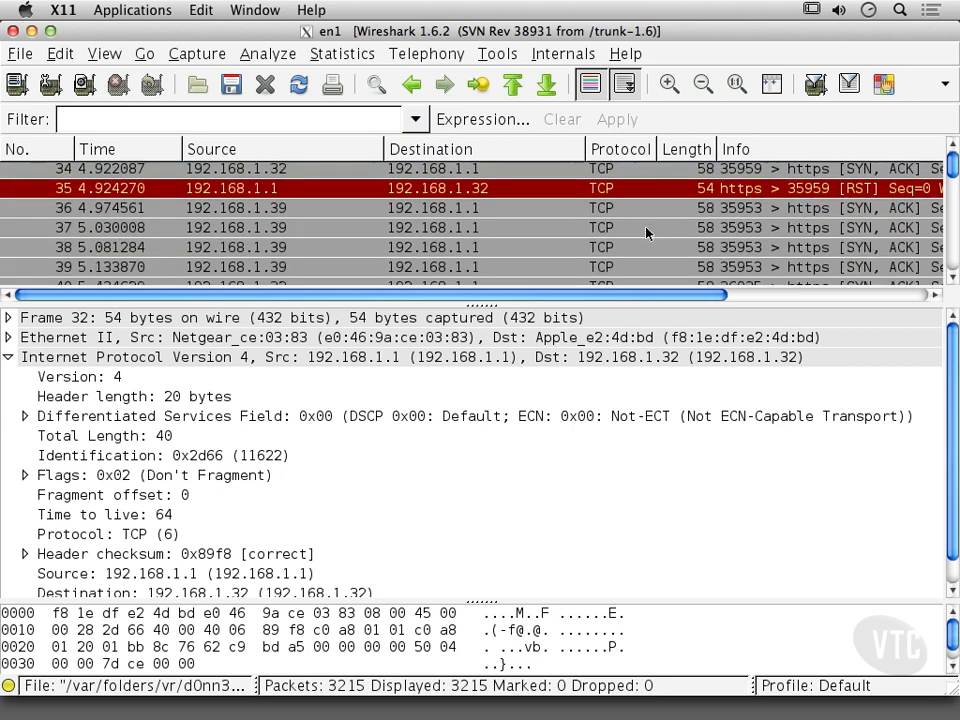
pyautogui.scroll(3, 646, 234)
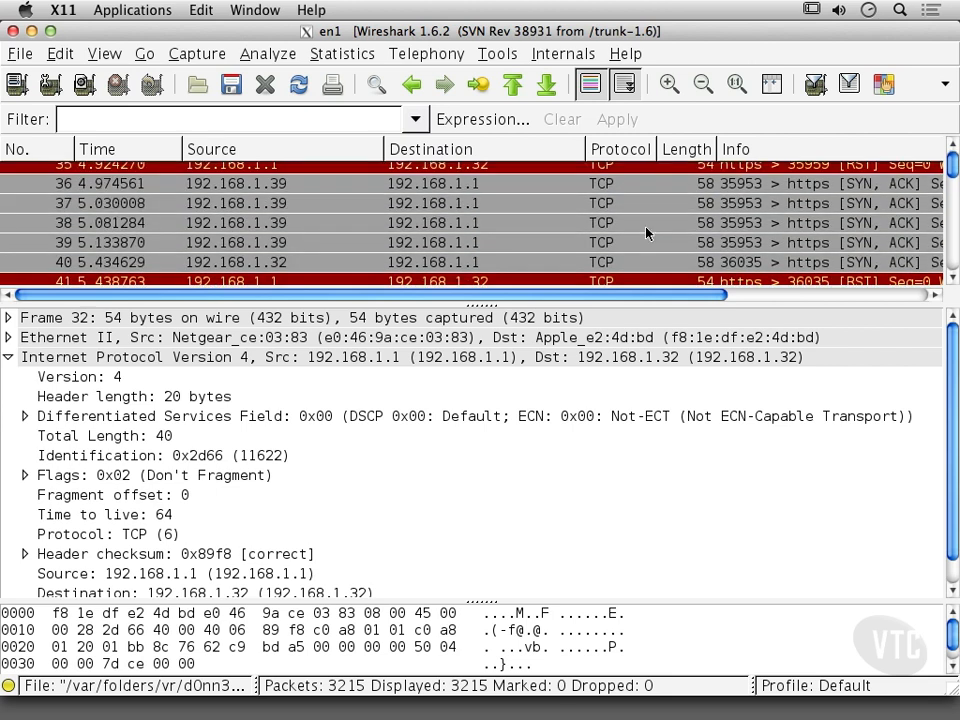
pyautogui.scroll(-3, 826, 238)
pyautogui.click(826, 236)
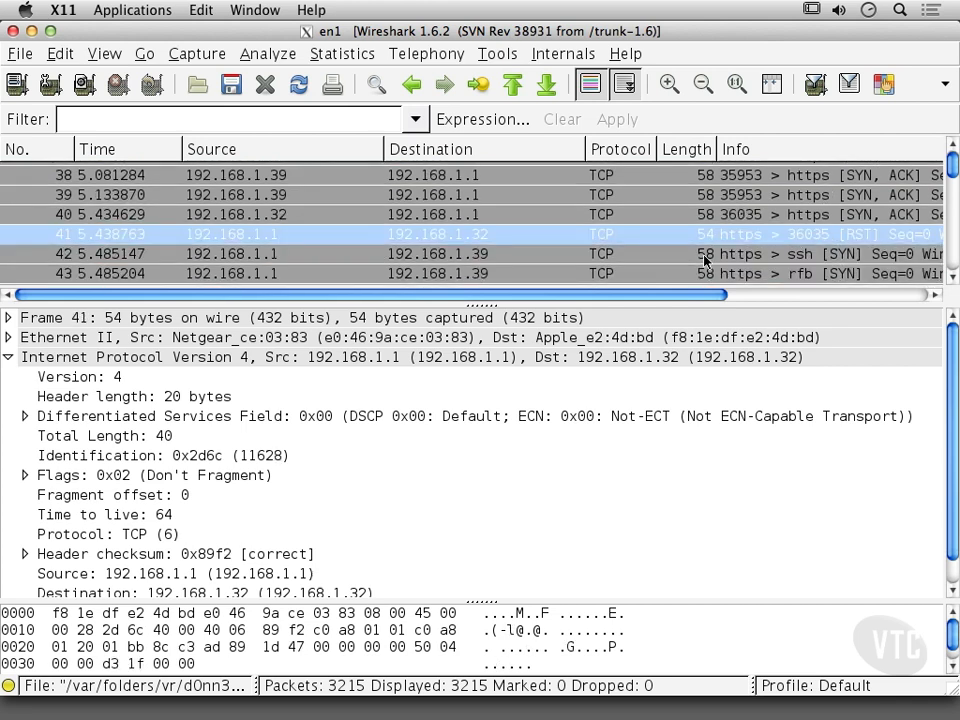
# Step: Review the SYN packets sent to 192.168.1.39 and compare the header details of packets 71, 72 and 73
pyautogui.scroll(-5, 668, 248)
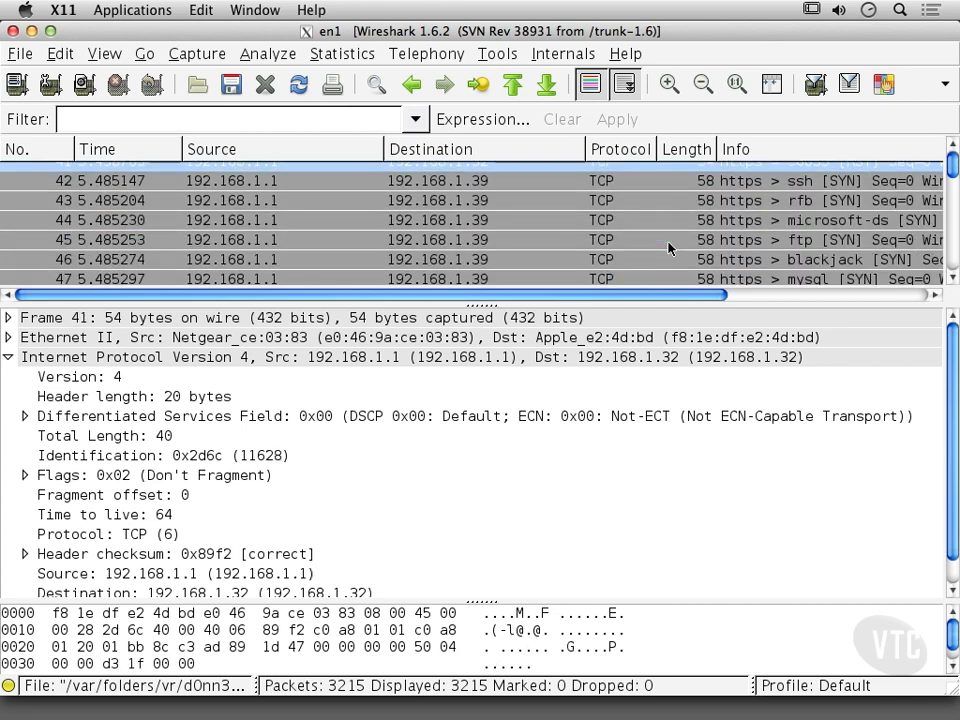
pyautogui.scroll(1, 668, 248)
pyautogui.scroll(-6, 498, 190)
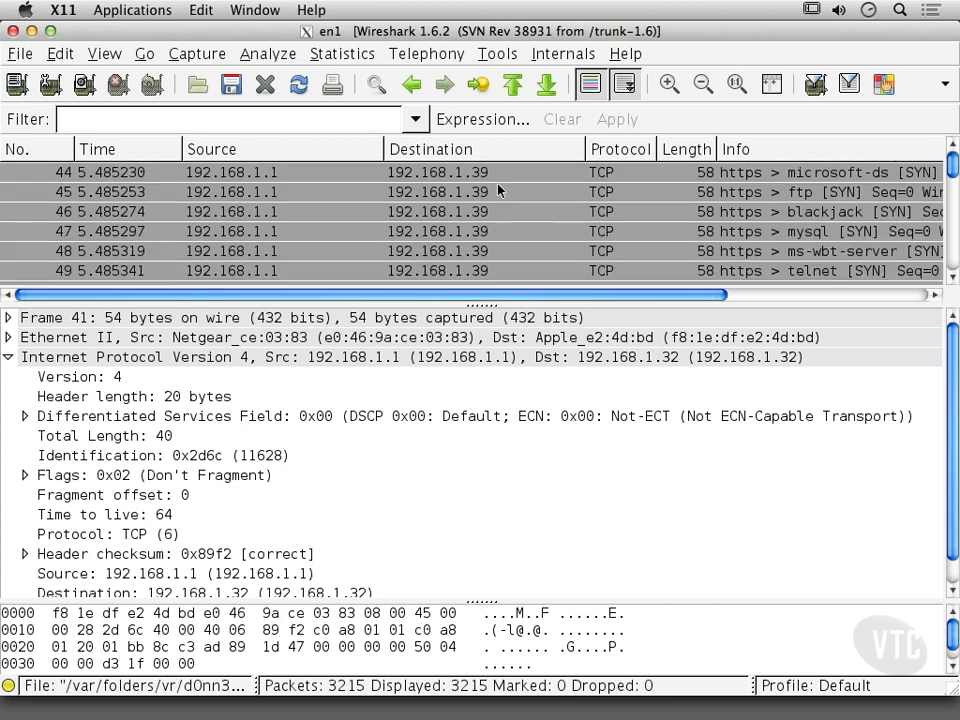
pyautogui.scroll(-7, 498, 190)
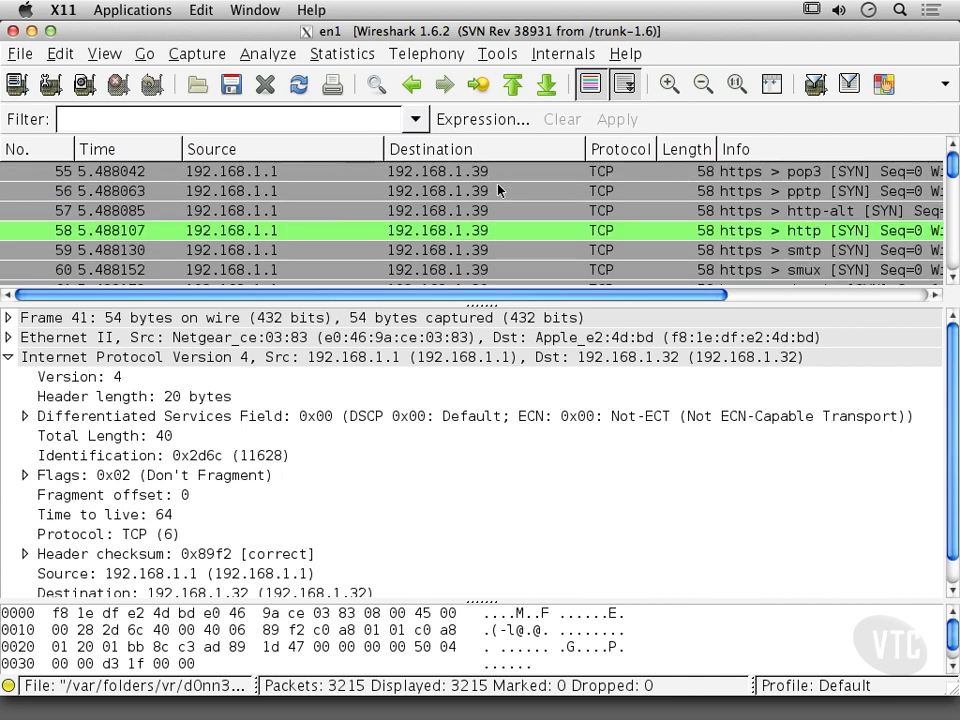
pyautogui.scroll(-6, 498, 190)
pyautogui.scroll(-9, 498, 190)
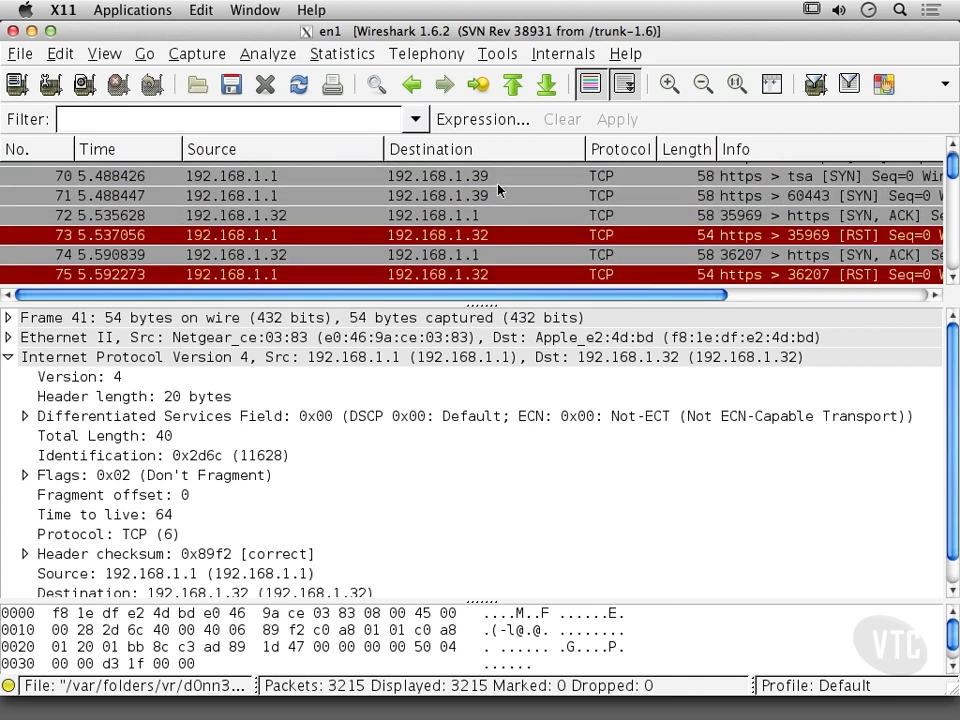
pyautogui.click(367, 220)
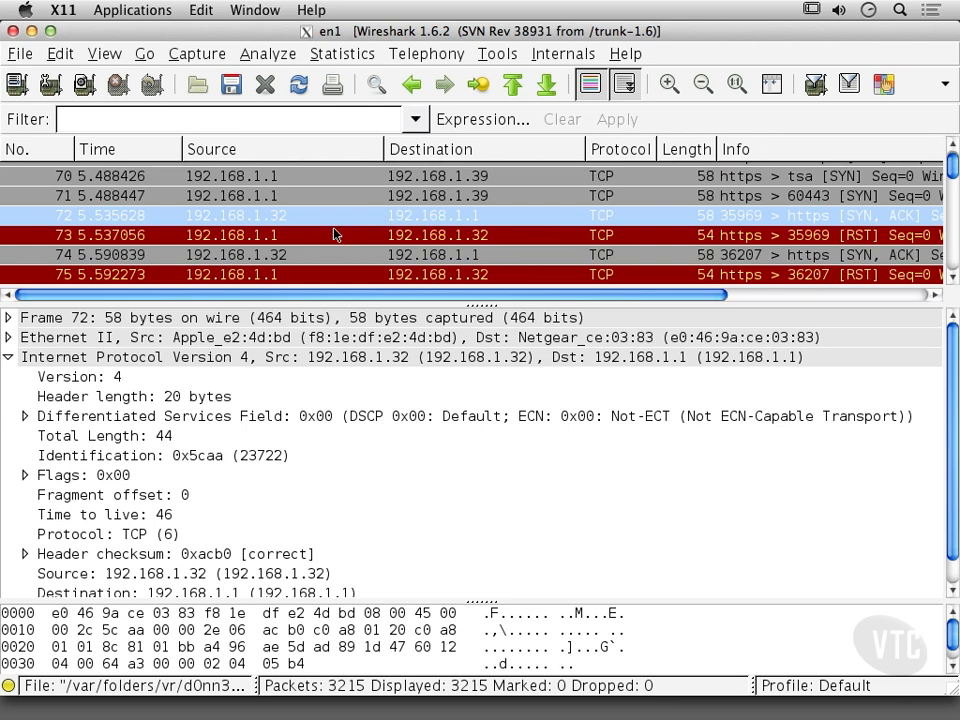
pyautogui.click(332, 198)
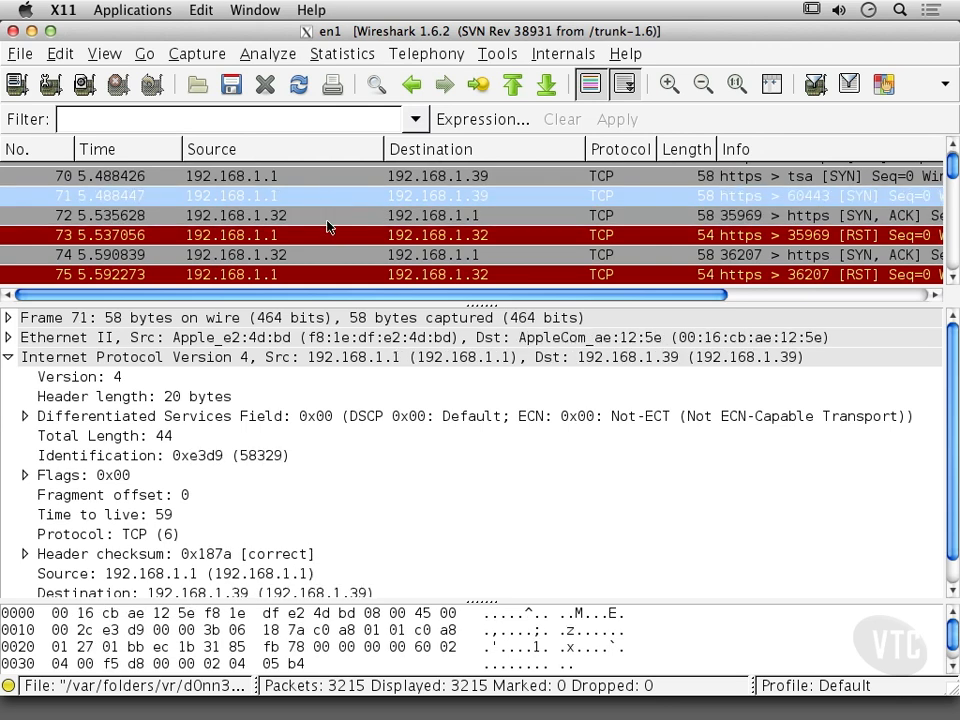
pyautogui.click(327, 220)
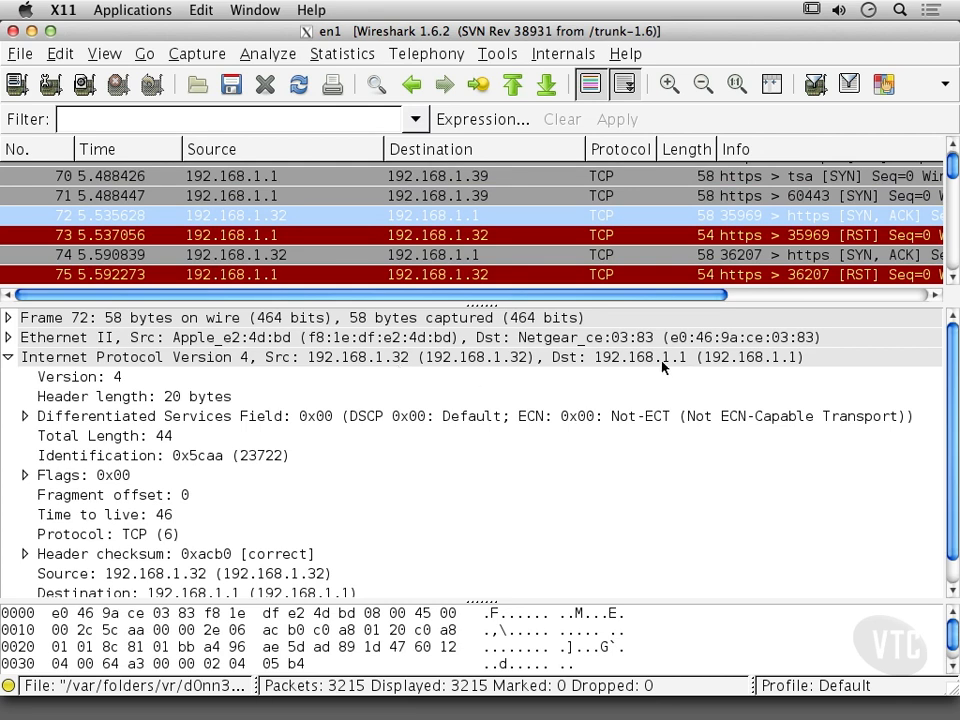
pyautogui.click(589, 237)
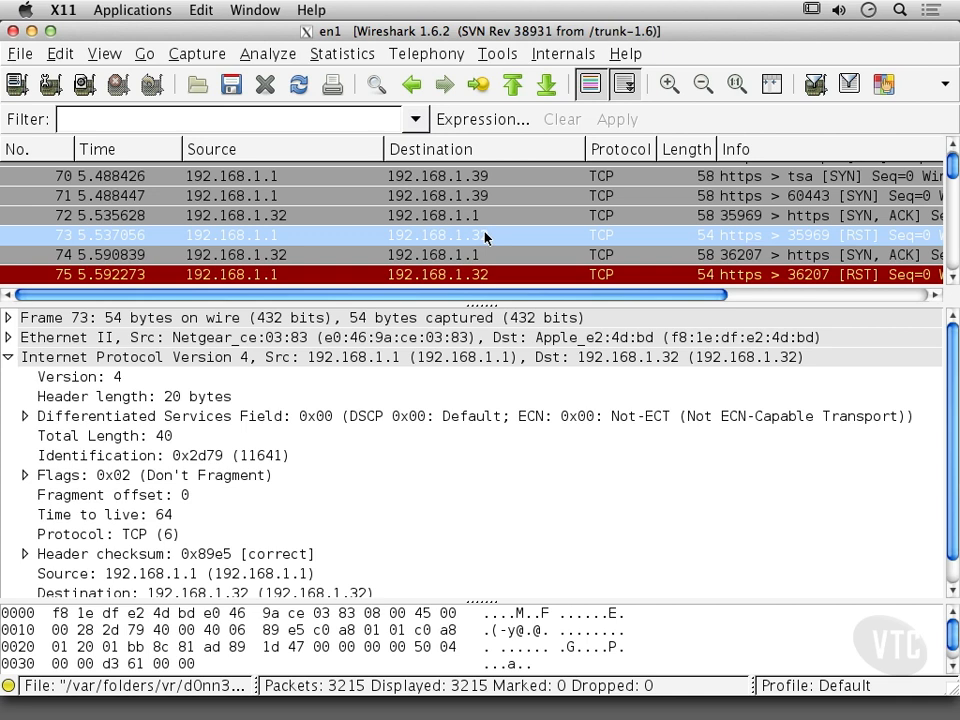
# Step: Look through the remaining scan traffic from packet 74 to the last packet of the capture
pyautogui.scroll(-3, 485, 237)
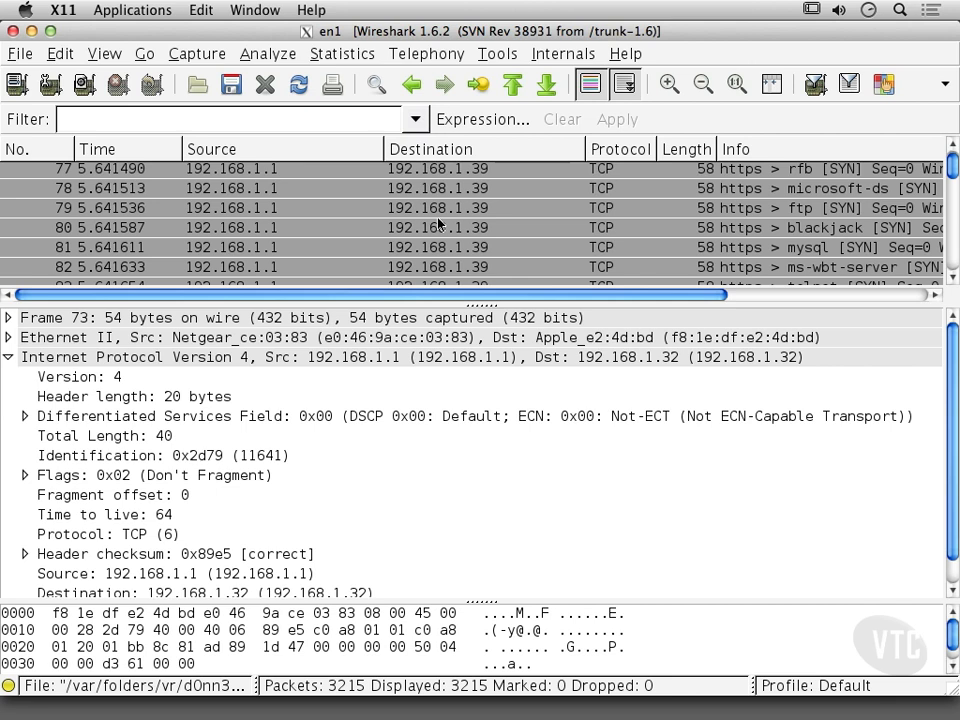
pyautogui.scroll(-2, 438, 223)
pyautogui.scroll(-1, 438, 223)
pyautogui.scroll(-2, 438, 223)
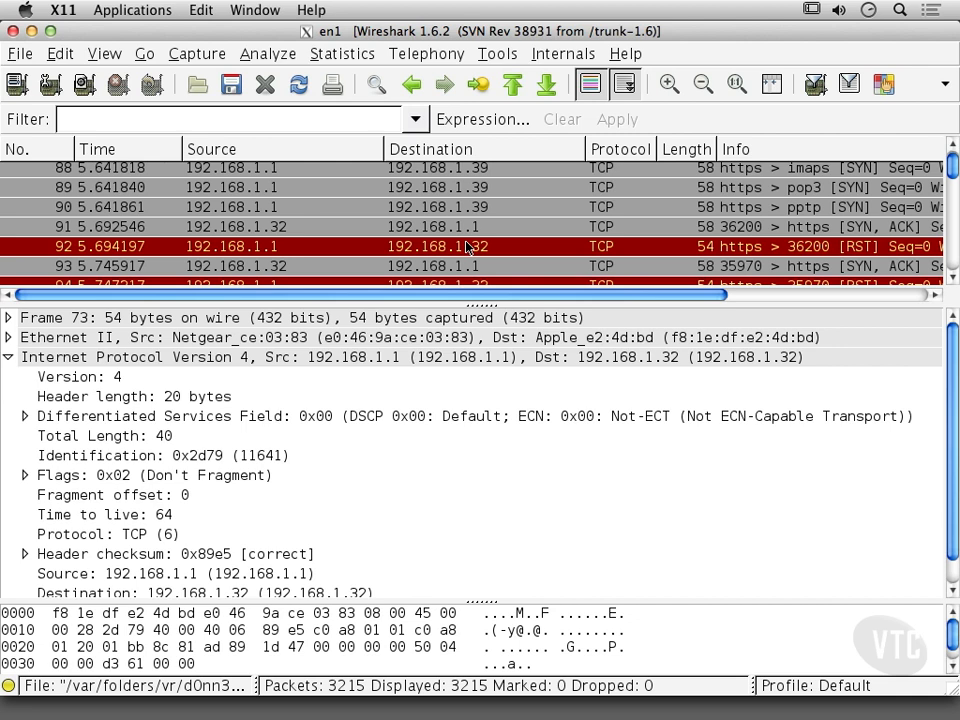
pyautogui.scroll(-5, 466, 247)
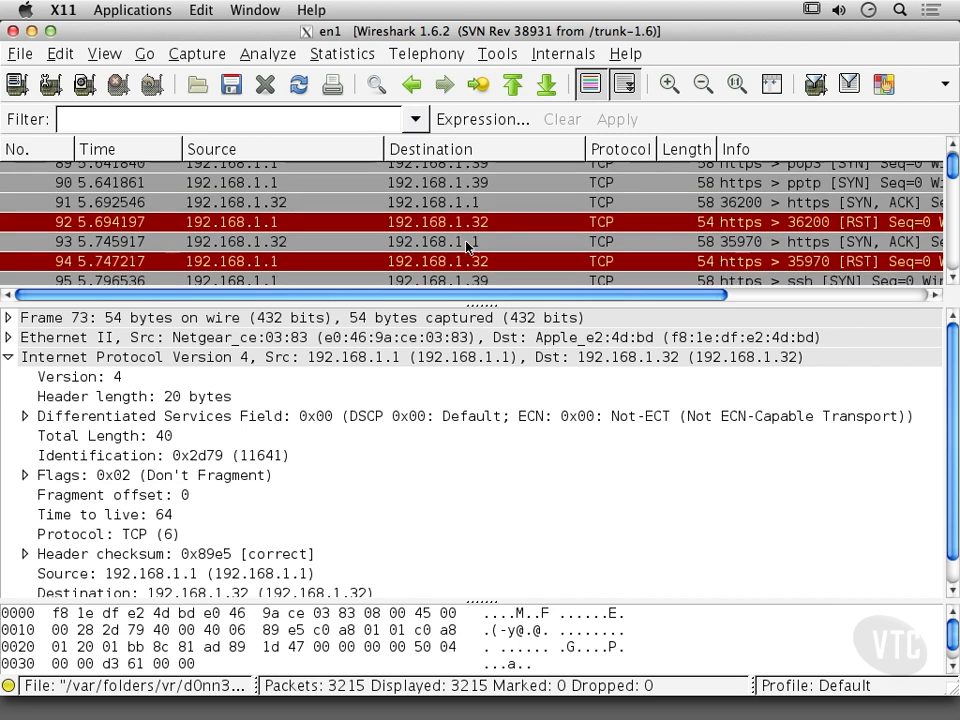
pyautogui.scroll(-8, 466, 247)
pyautogui.scroll(-20, 466, 247)
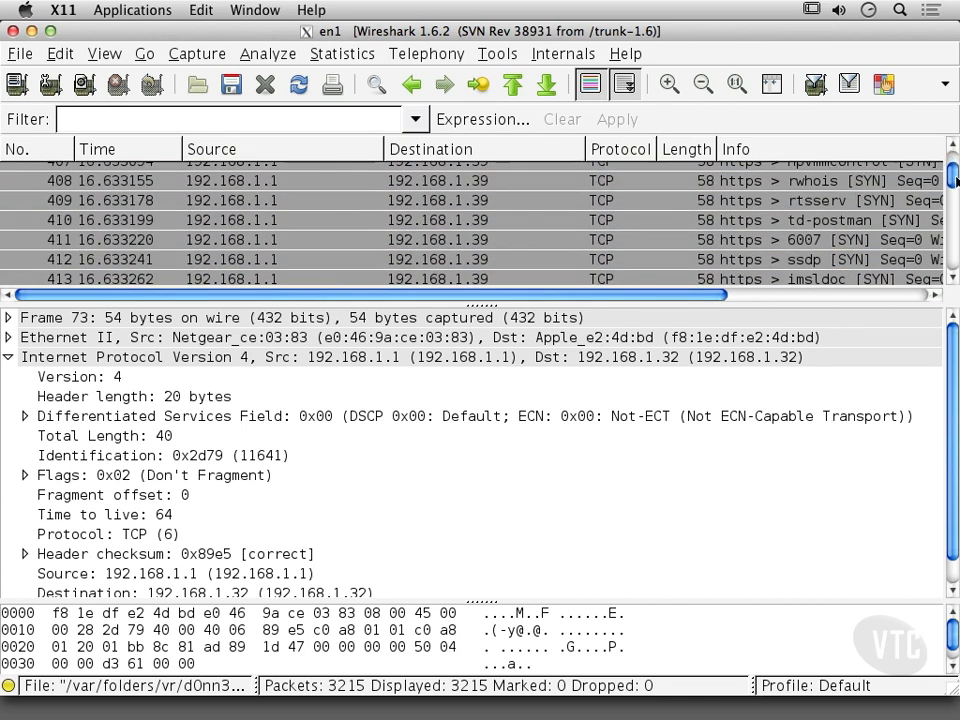
pyautogui.moveTo(957, 180); pyautogui.dragTo(955, 262)
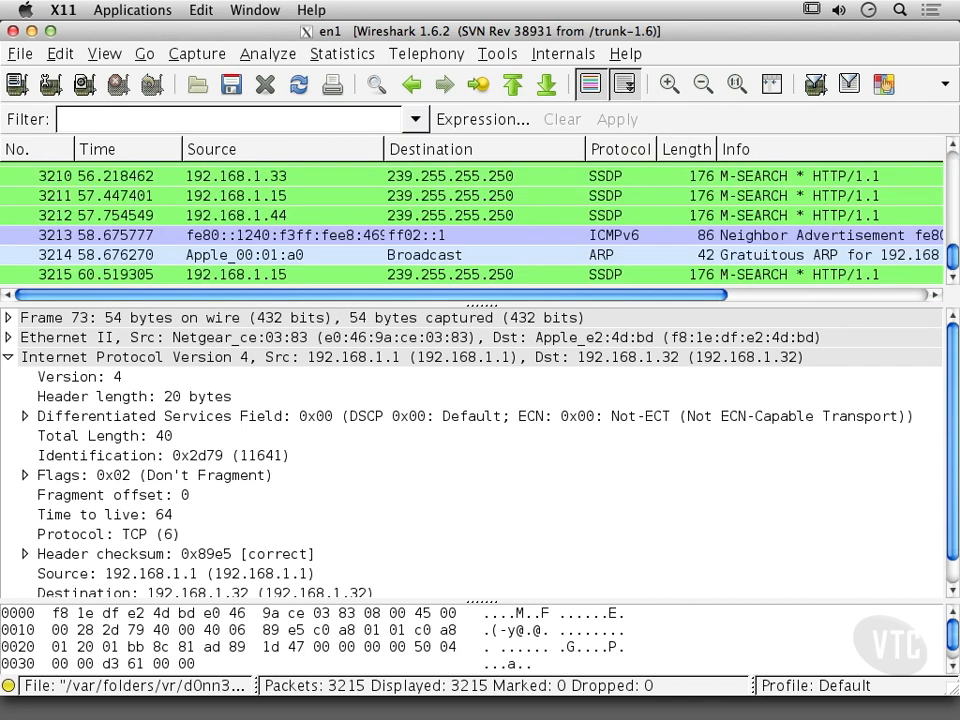
# Step: Find the HTTP/1.1 404 Not Found response, packet 3172, and expand its Hypertext Transfer Protocol details
pyautogui.click(954, 180)
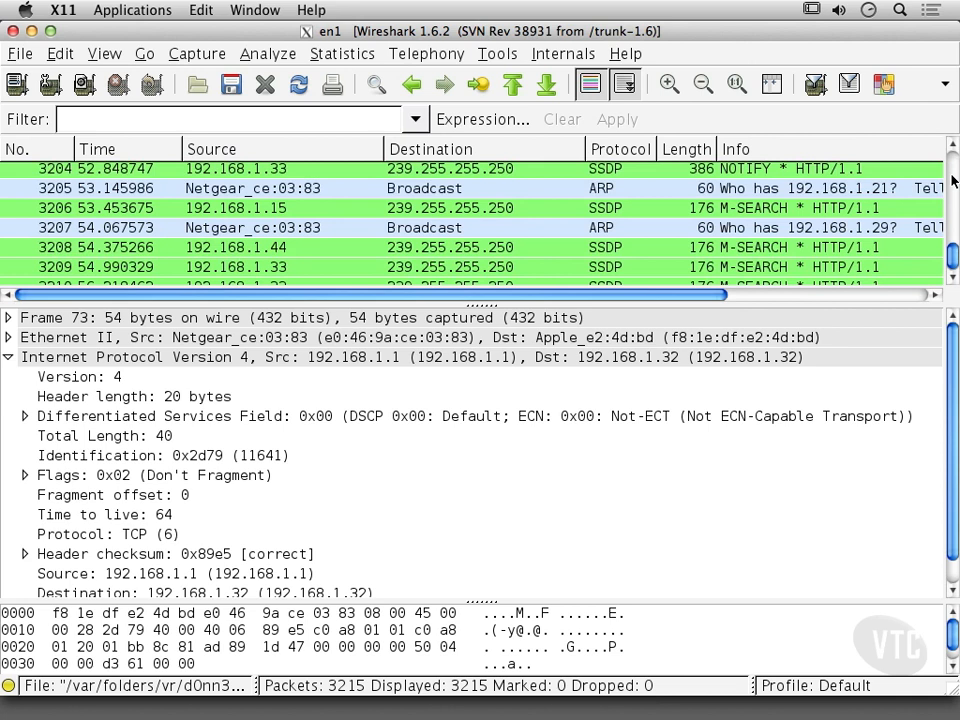
pyautogui.click(954, 180)
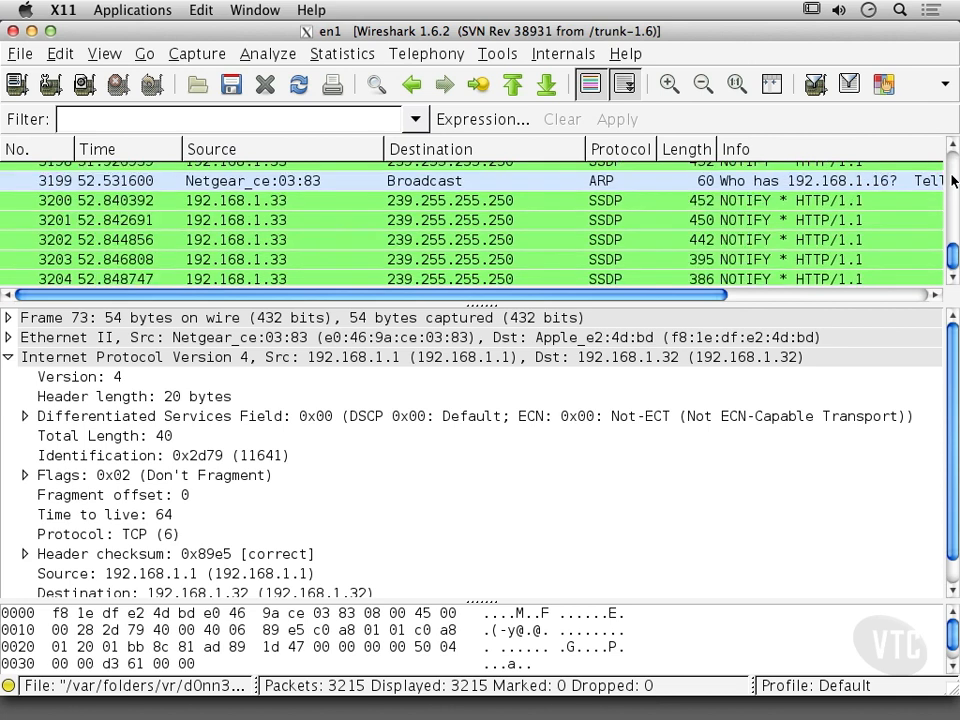
pyautogui.click(954, 180)
pyautogui.click(954, 180)
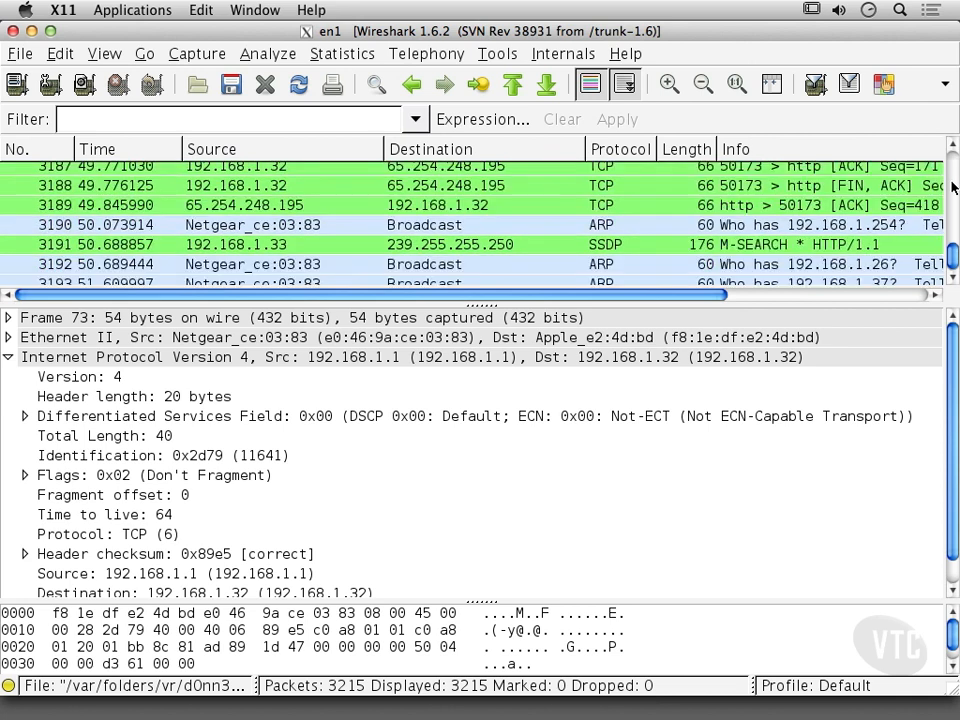
pyautogui.scroll(2, 655, 265)
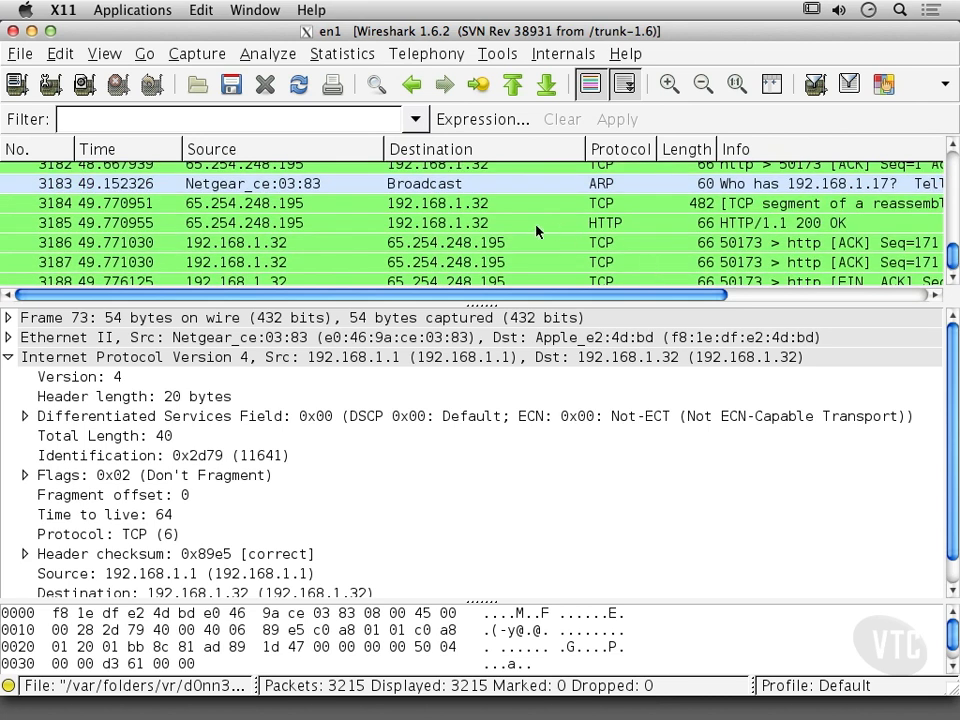
pyautogui.scroll(3, 537, 231)
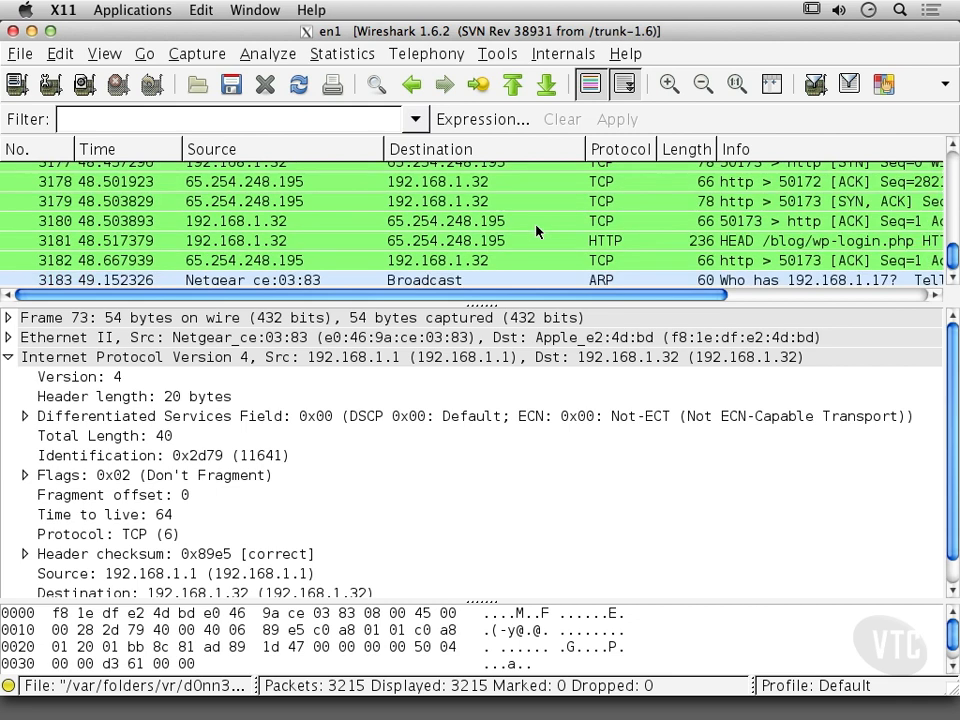
pyautogui.scroll(2, 537, 231)
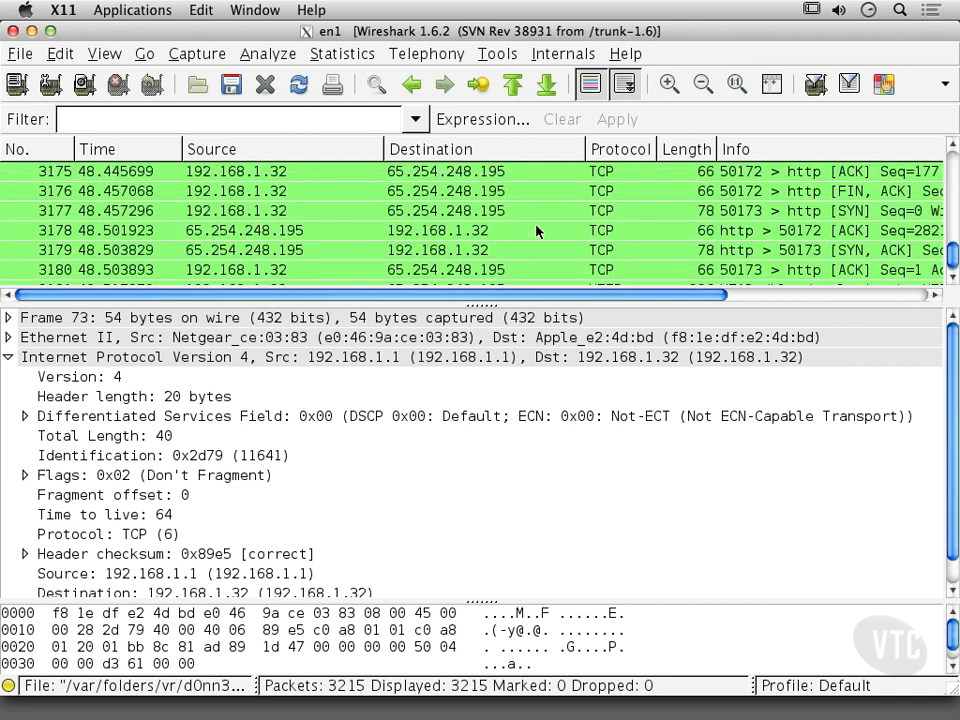
pyautogui.scroll(3, 537, 231)
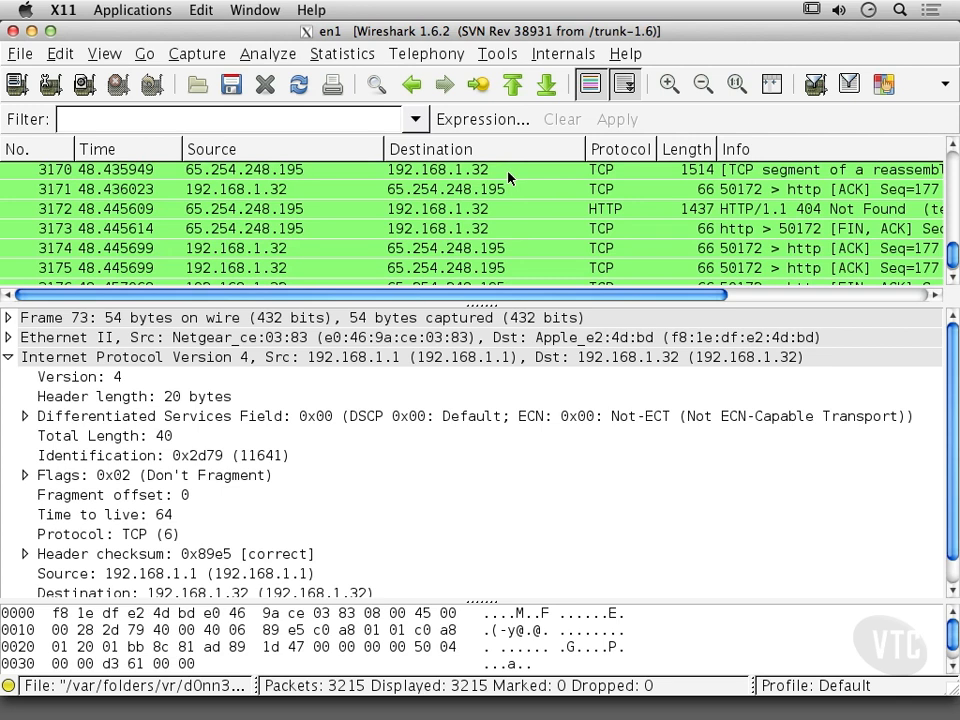
pyautogui.click(703, 212)
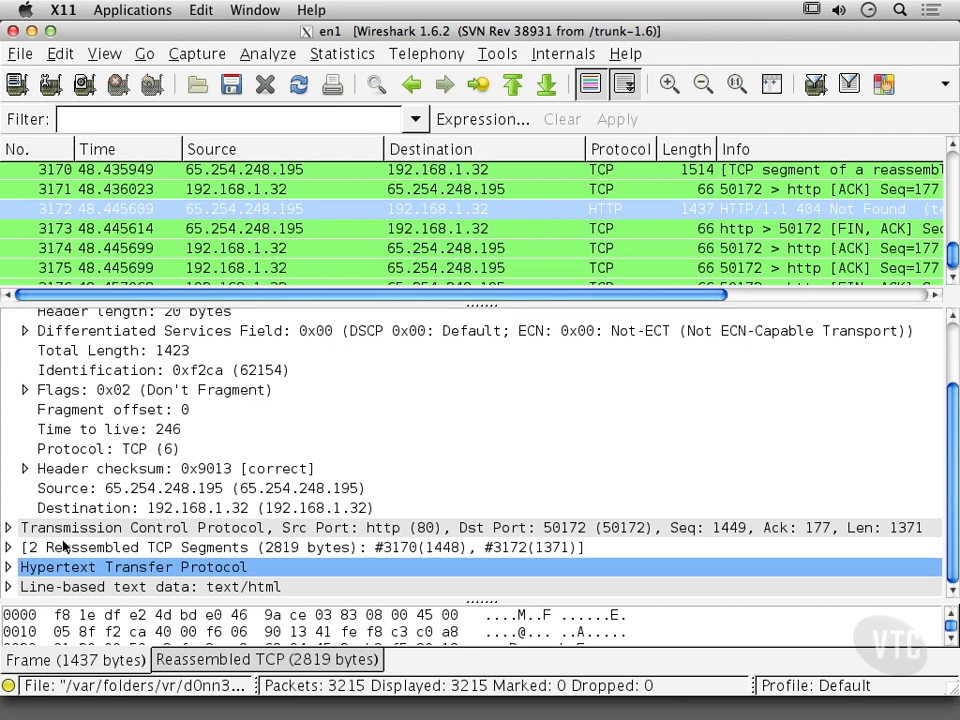
pyautogui.click(9, 566)
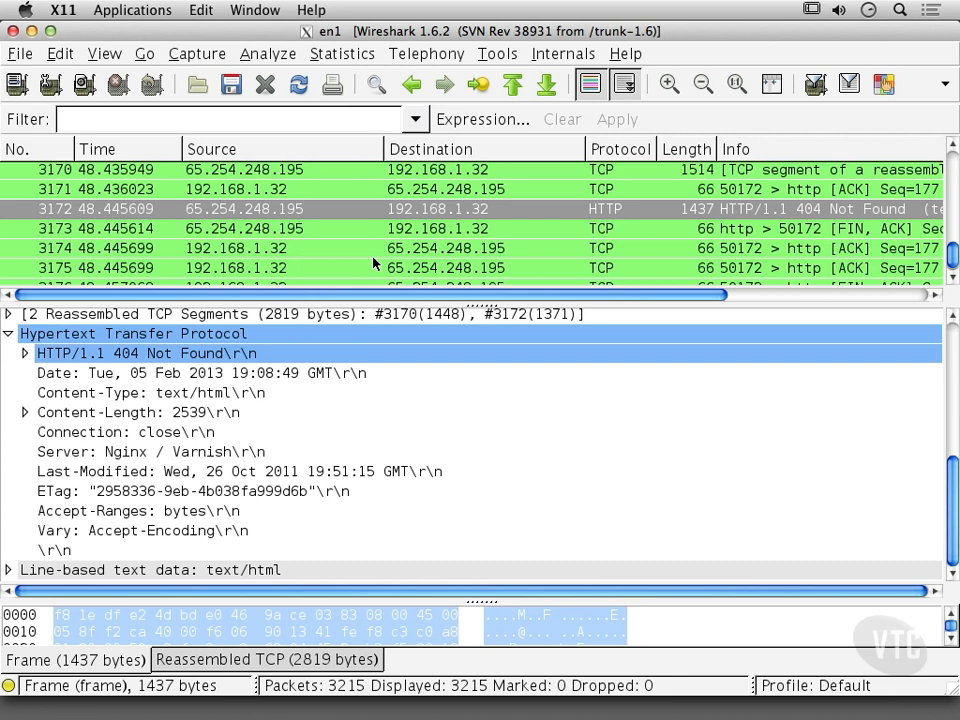
# Step: Inspect the HTTP details of the HEAD /blog/wp-login.php request, packet 3181, and of the HTTP/1.1 200 OK response, packet 3185
pyautogui.scroll(-3, 373, 263)
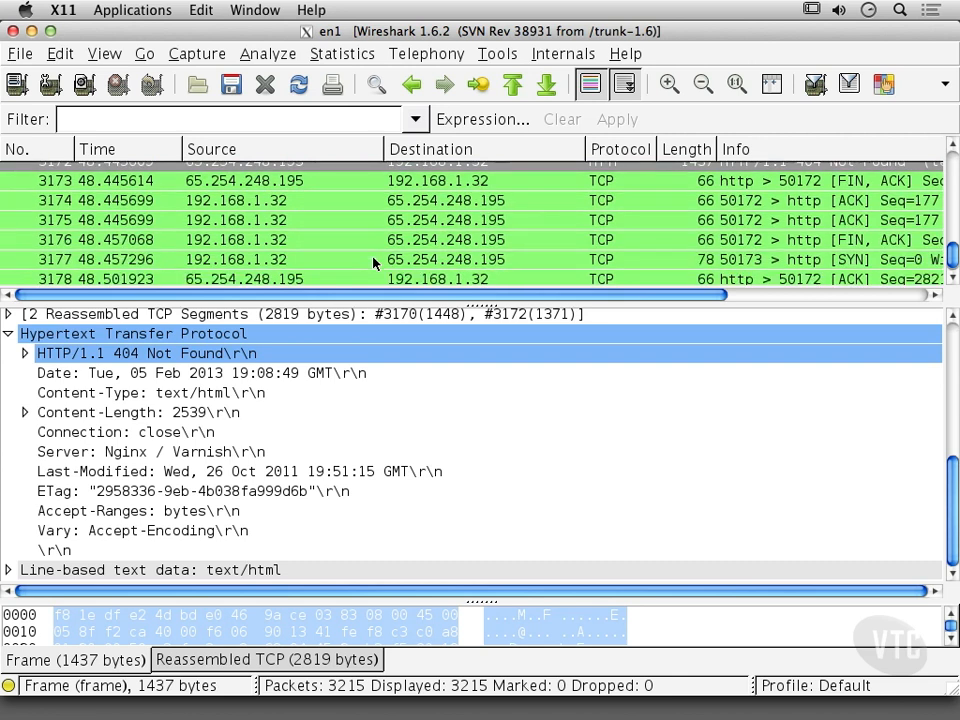
pyautogui.scroll(-5, 373, 263)
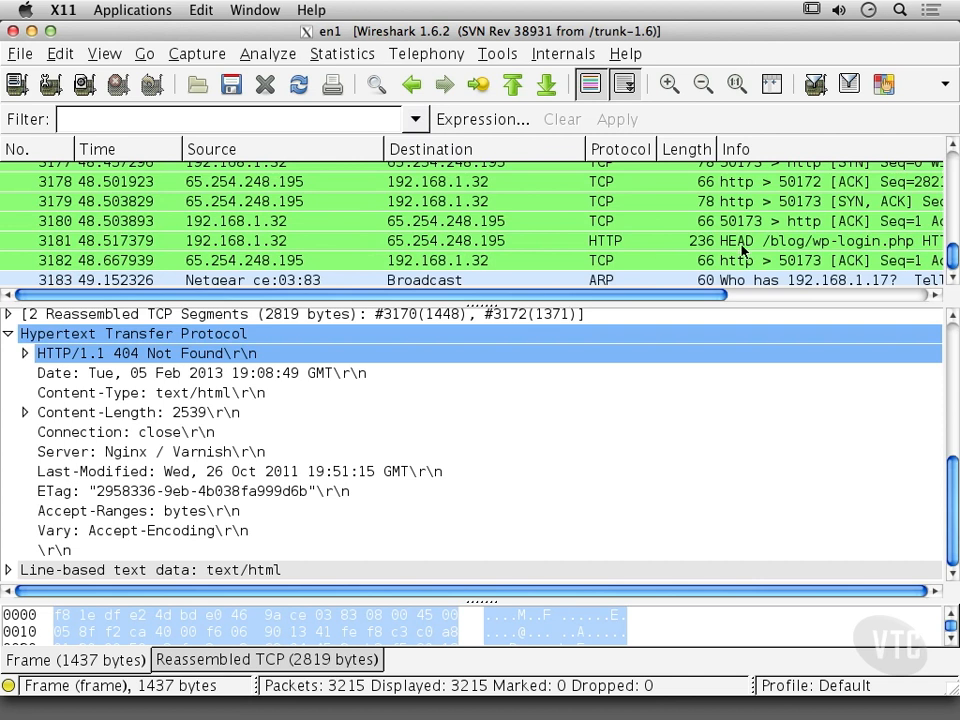
pyautogui.click(742, 244)
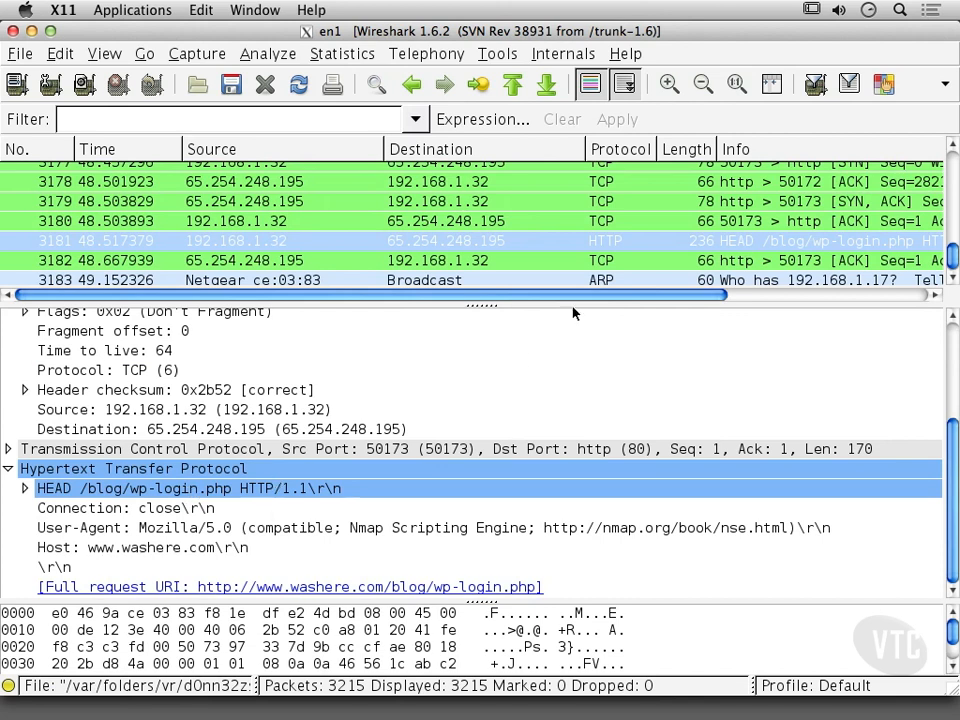
pyautogui.scroll(-3, 621, 240)
pyautogui.click(603, 250)
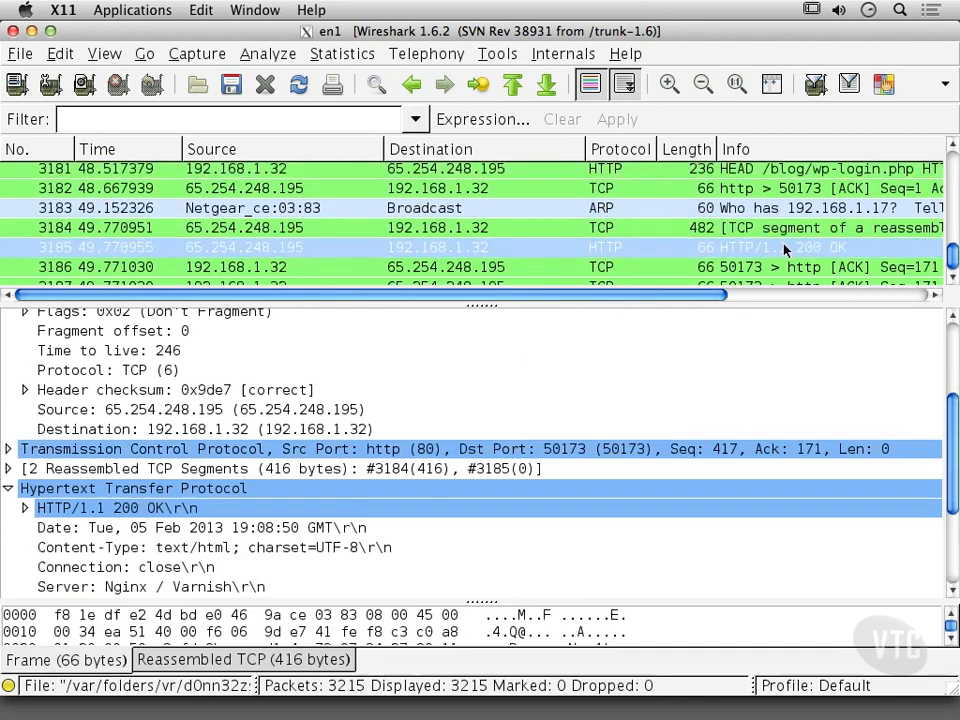
# Step: Inspect the IPv4 header of SYN packet 3161 sent to 65.254.248.195 and review the packets that follow it up to the 404 response
pyautogui.scroll(7, 450, 190)
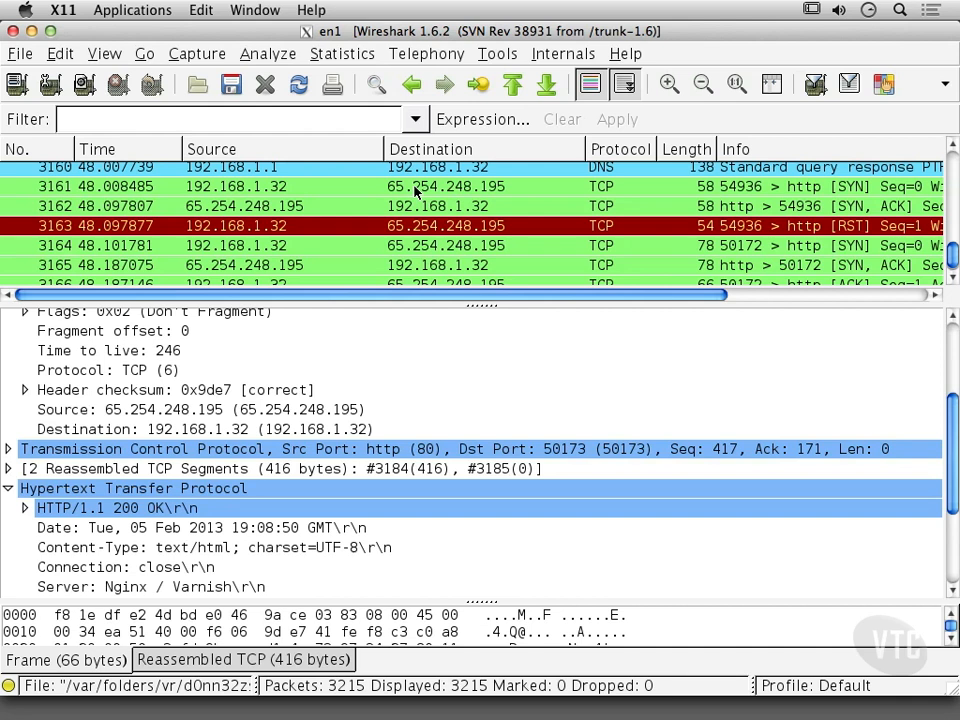
pyautogui.click(415, 190)
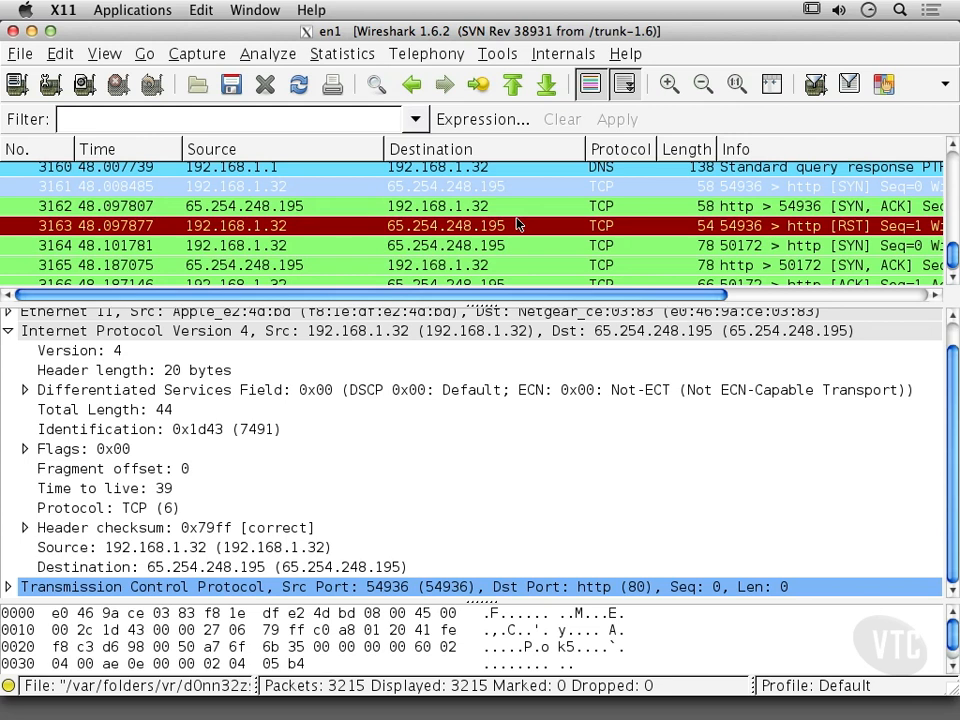
pyautogui.scroll(-4, 517, 225)
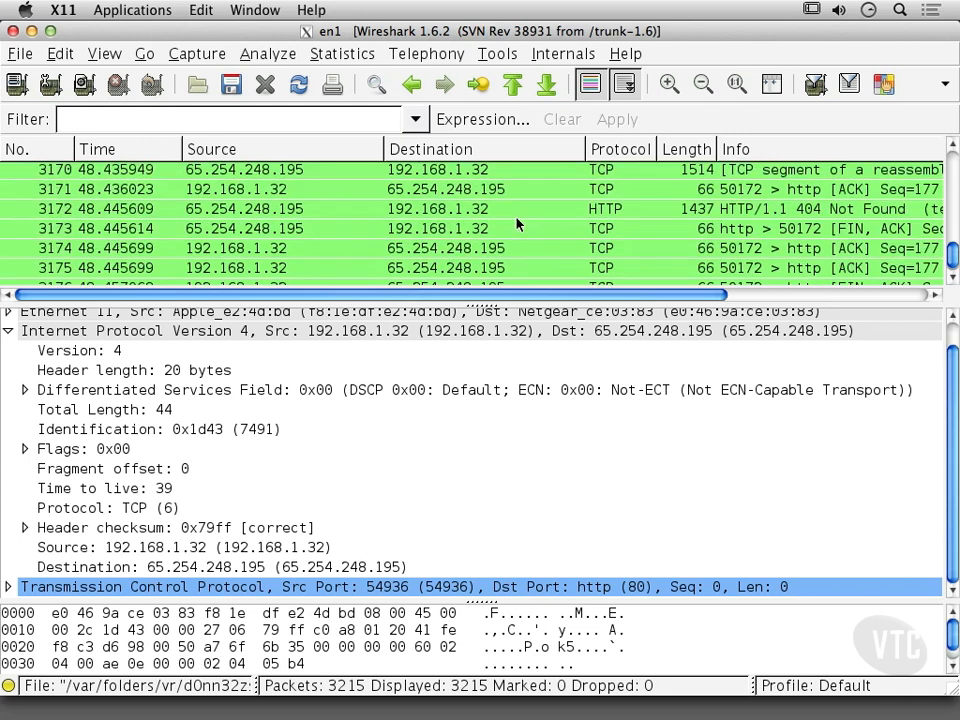